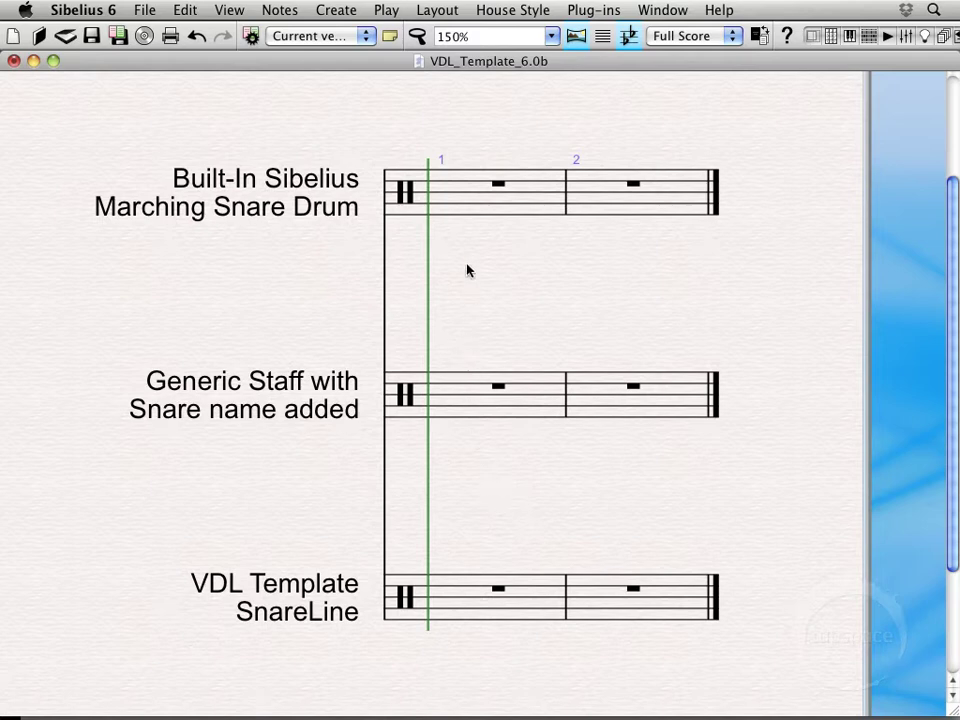
Enter four X-notehead quarter notes in bar 1 of the Marching Snare Drum staff, then select the Generic Staff bar
left_click(465, 192)
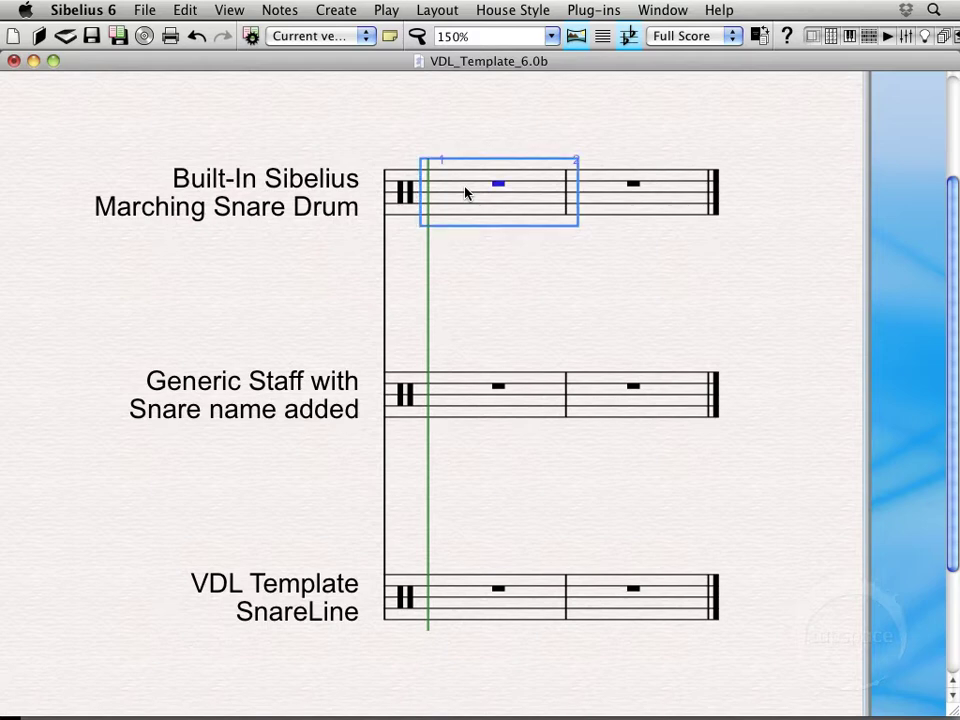
key("n")
key("g")
key("g")
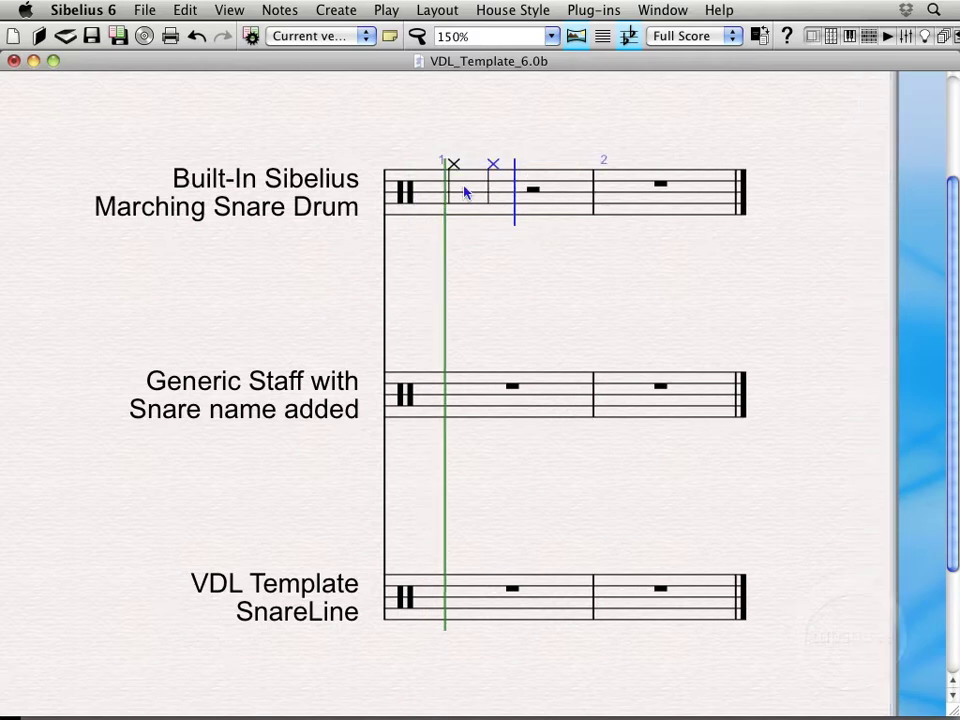
key("g")
key("g")
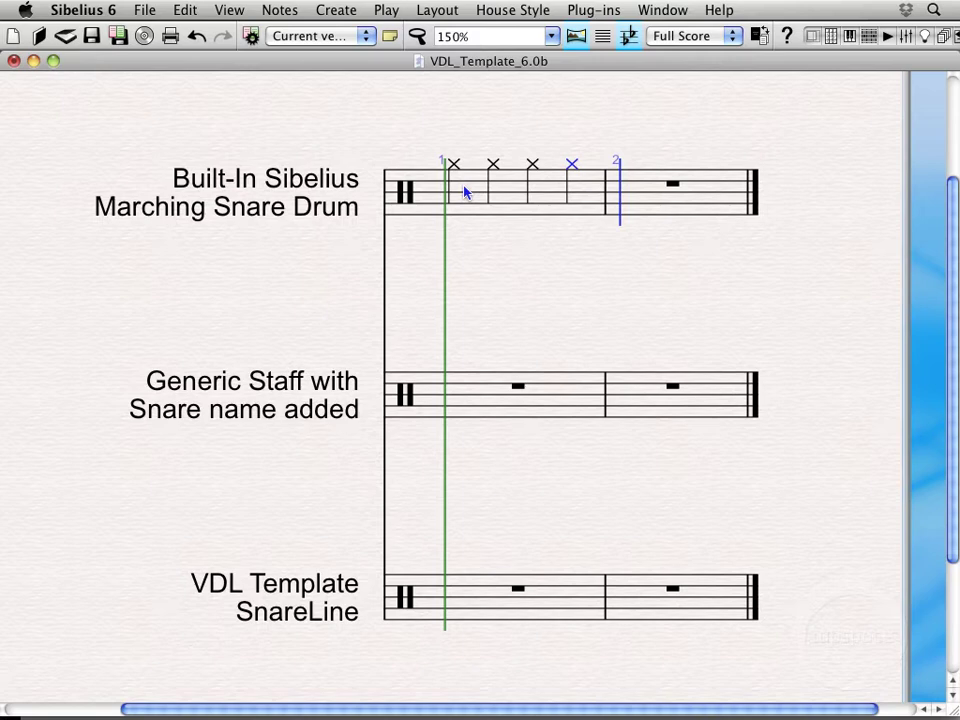
key("Escape")
key("Escape")
left_click(475, 393)
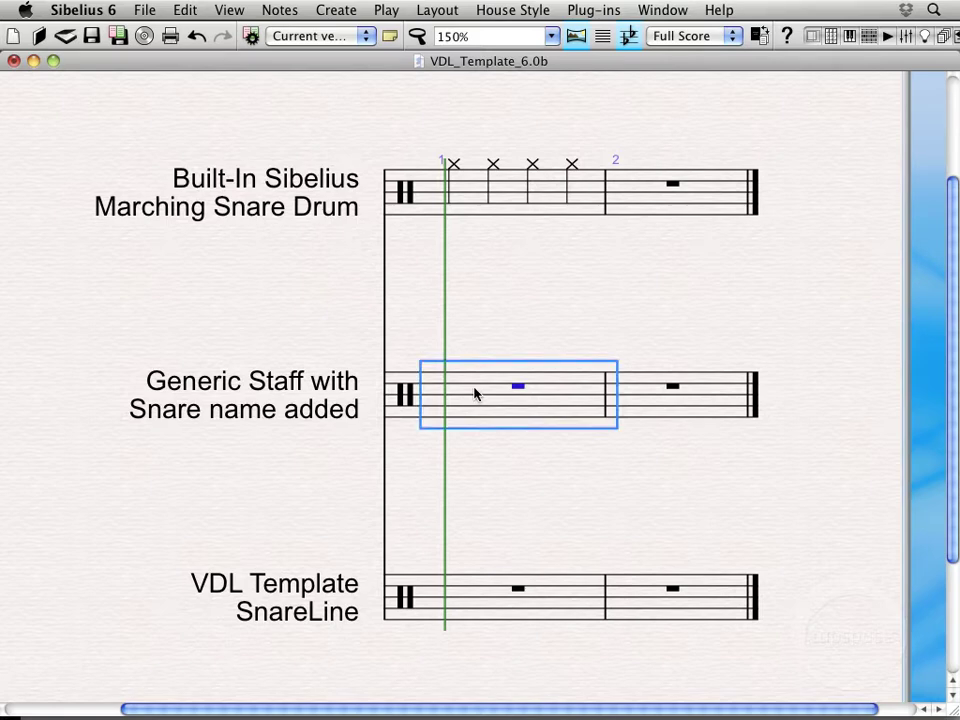
Enter G, F, G, F quarter notes in Generic Staff bar 1, then select the SnareLine bar
key("g")
key("f")
key("g")
key("f")
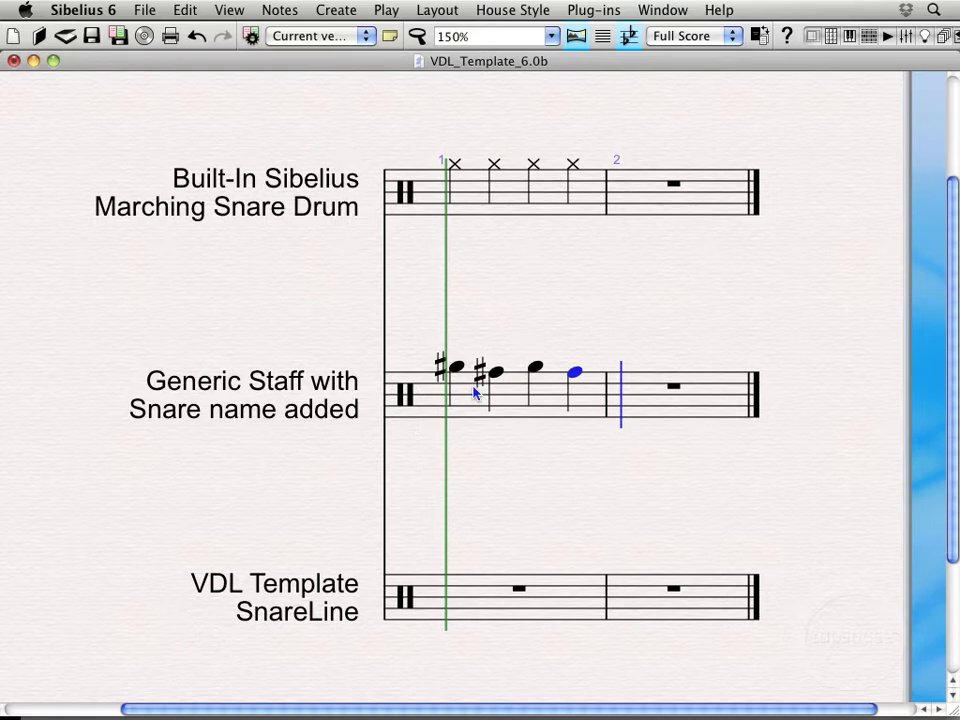
key("Escape")
key("Escape")
left_click(476, 598)
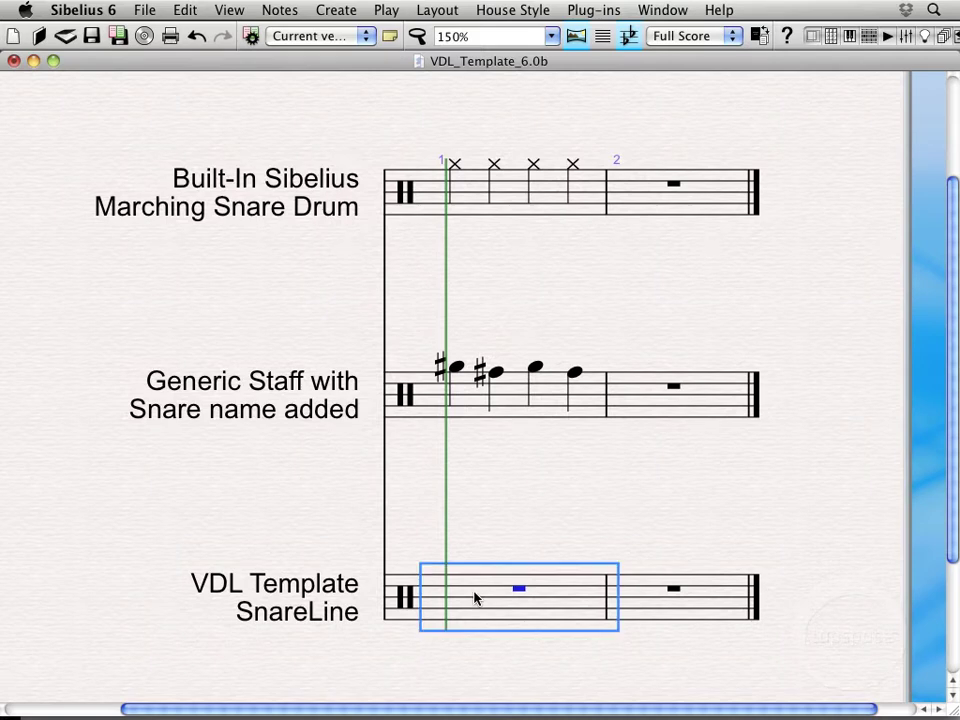
Enter four B quarter notes in bar 1 of the VDL SnareLine staff and reselect that bar
type("bbbb")
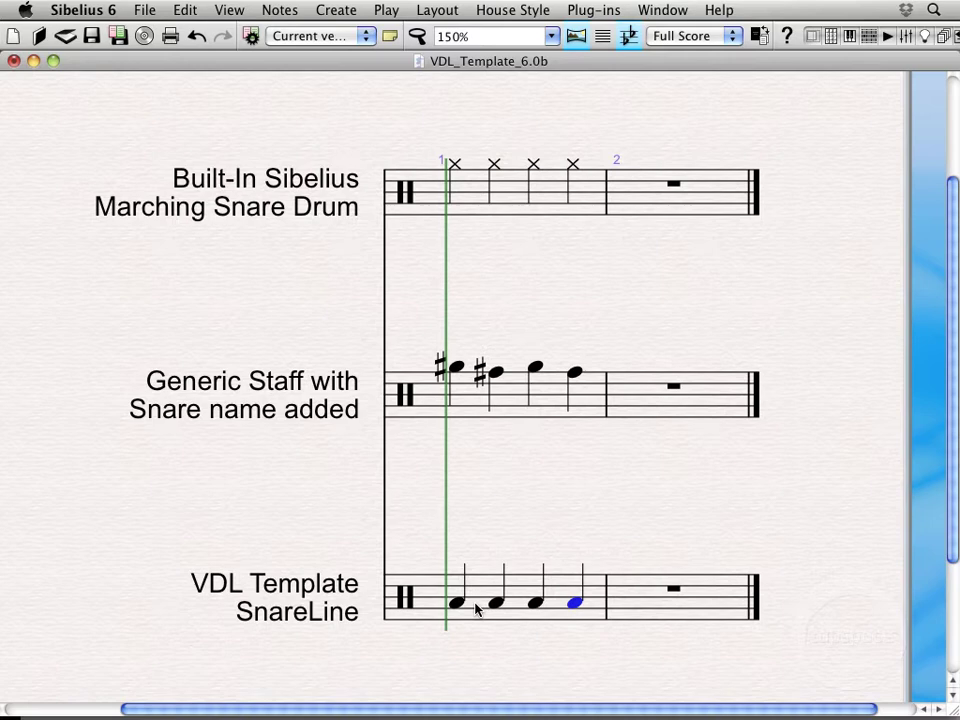
left_click(477, 604)
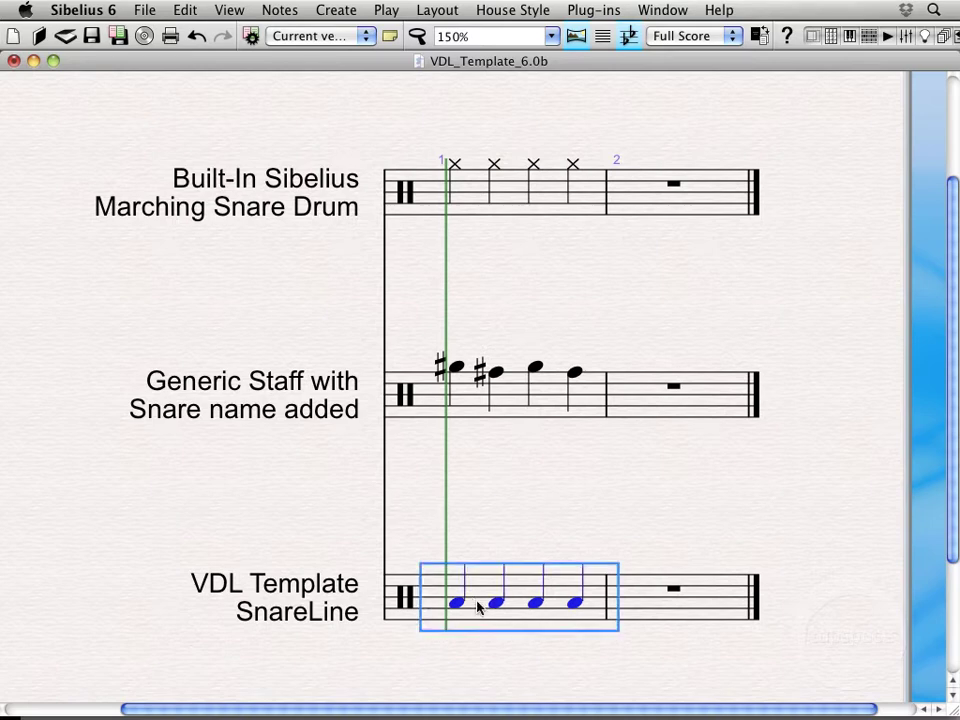
left_click(516, 12)
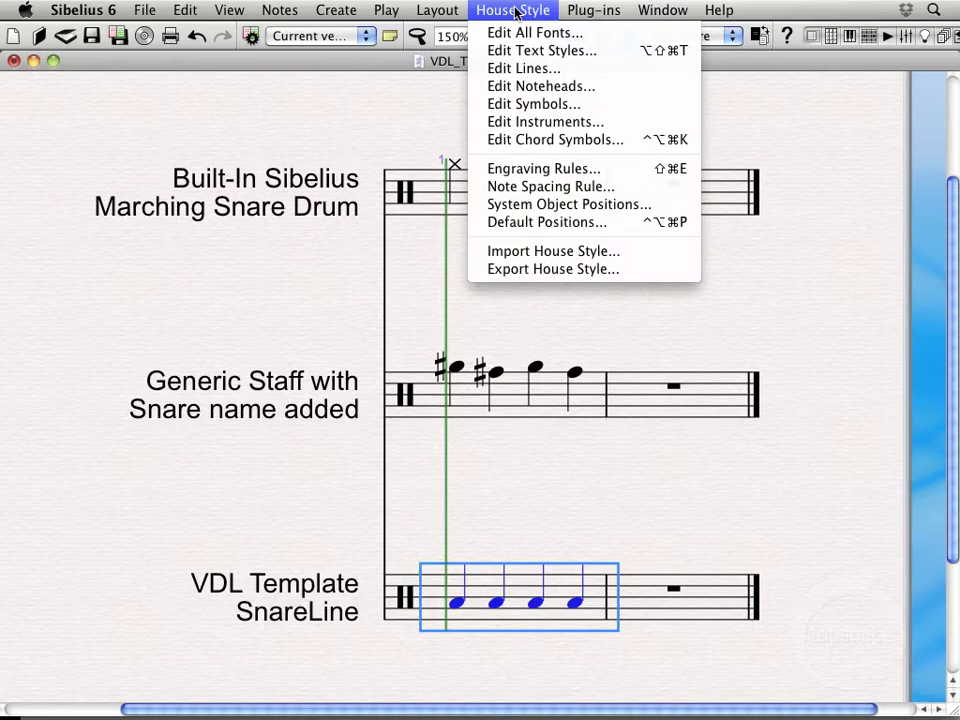
Open the Staff Type settings of SnareLine Manual (A) through House Style > Edit Instruments
left_click(522, 124)
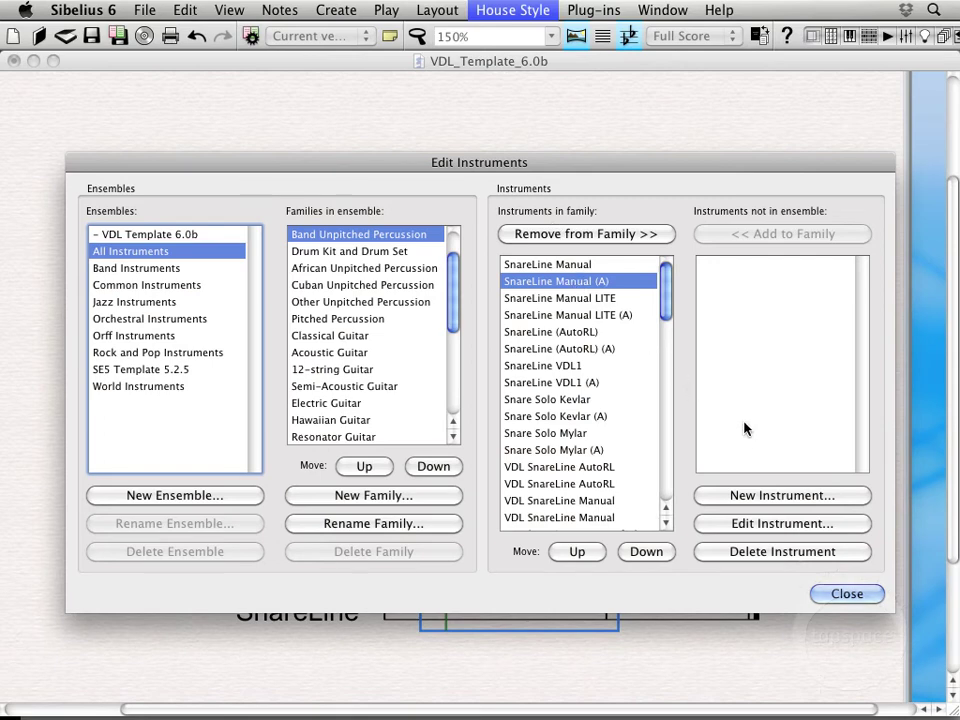
left_click(767, 524)
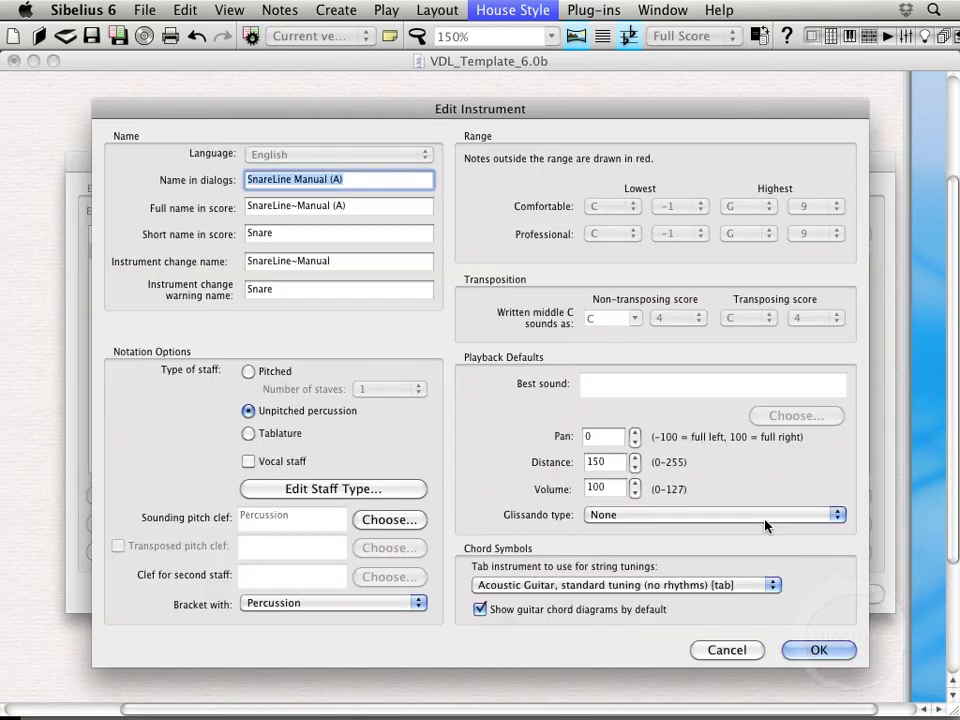
left_click(335, 489)
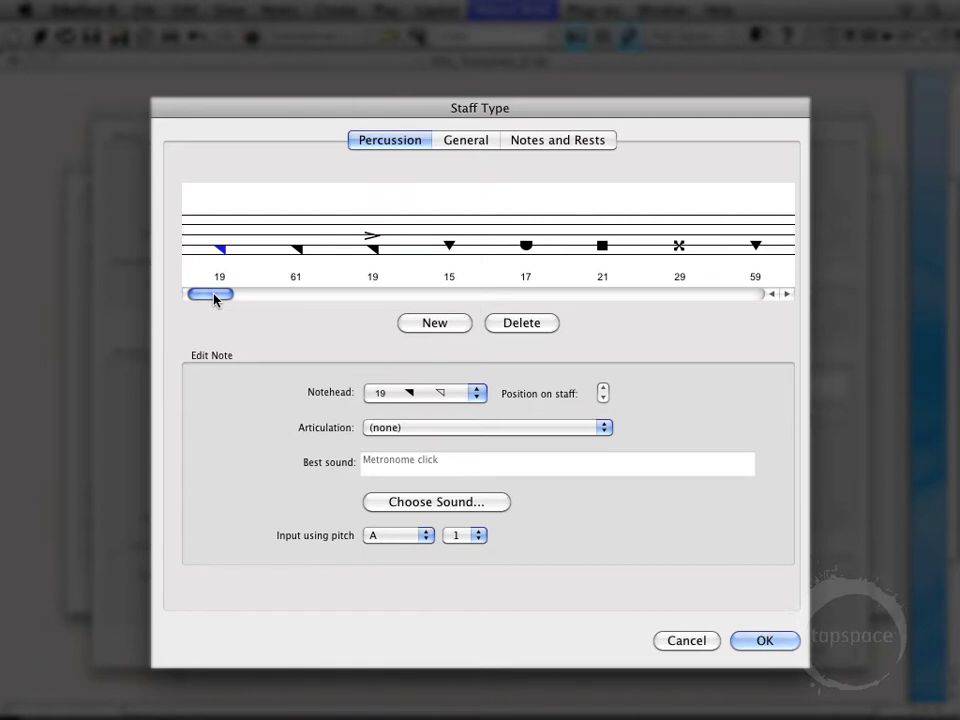
Check that notehead 0 maps RH hits to input pitch G#/Ab 5, then cancel without changes
left_click_drag(220, 297, 311, 313)
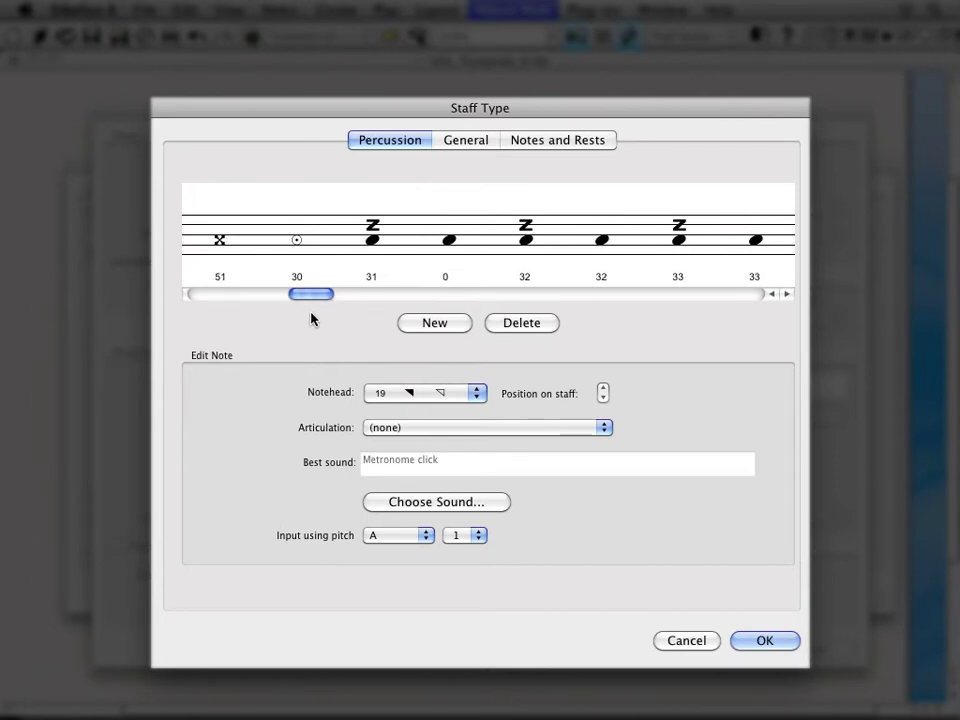
left_click(450, 242)
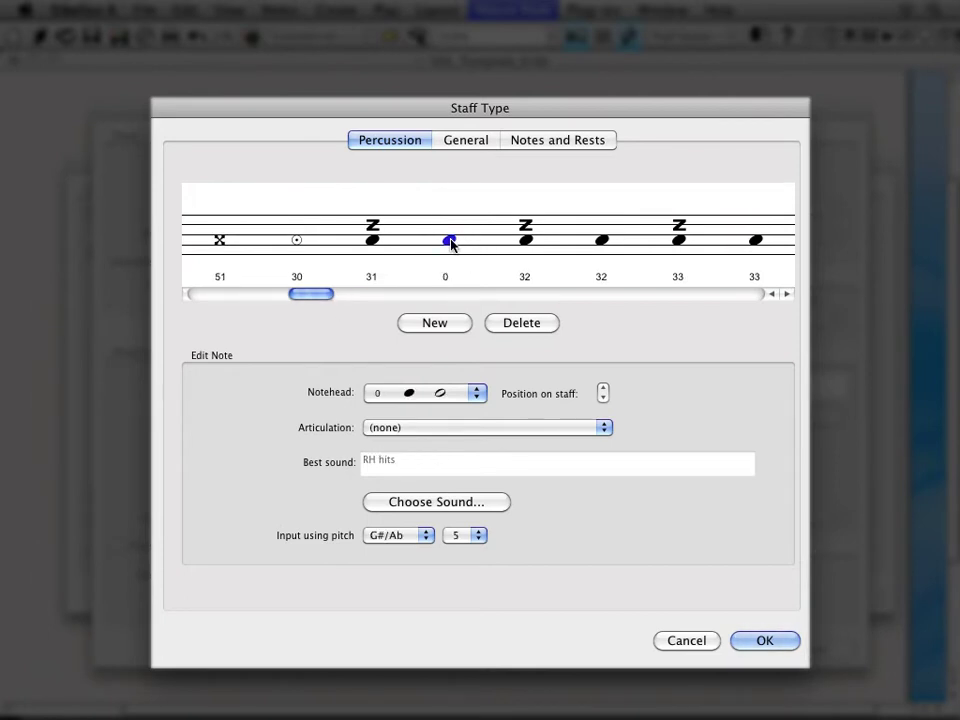
left_click(399, 398)
left_click(399, 400)
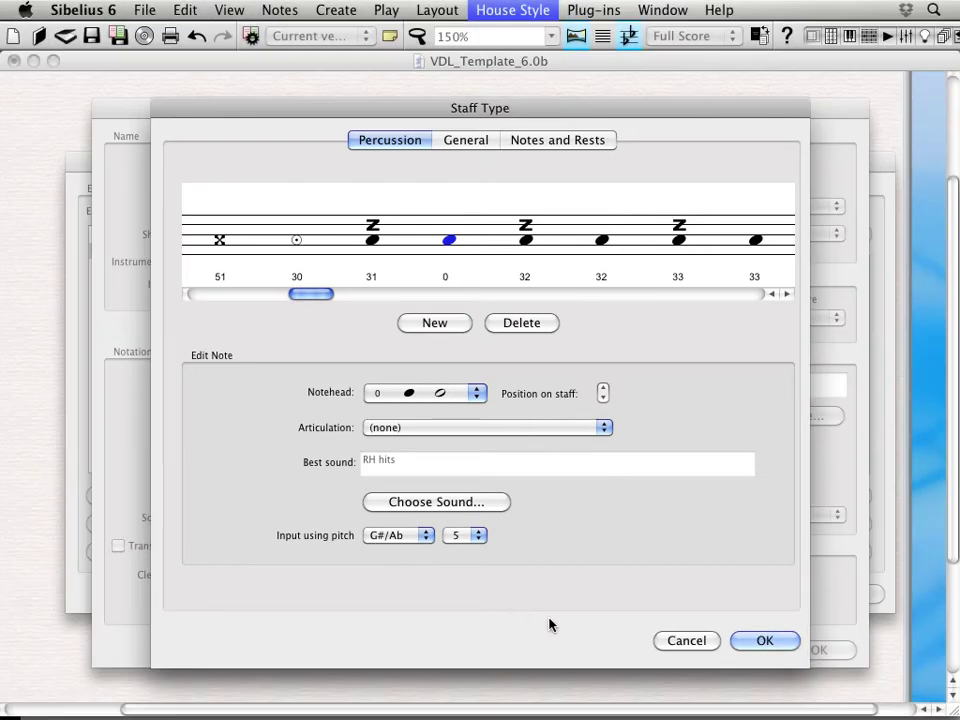
left_click(686, 640)
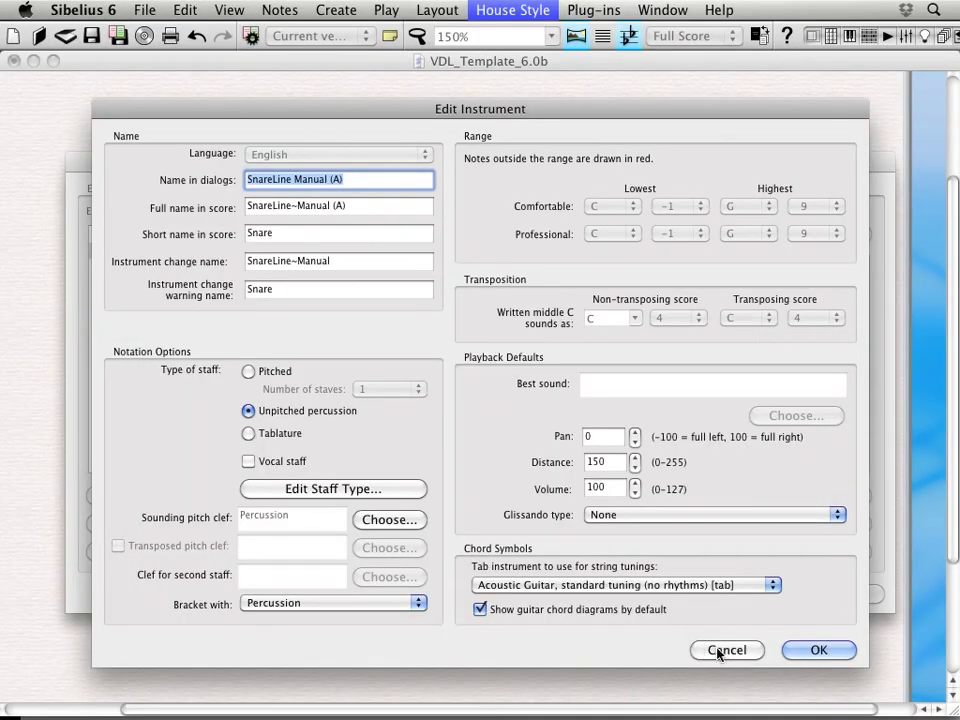
Cancel Edit Instrument, close Edit Instruments, and clear the score selection
left_click(718, 649)
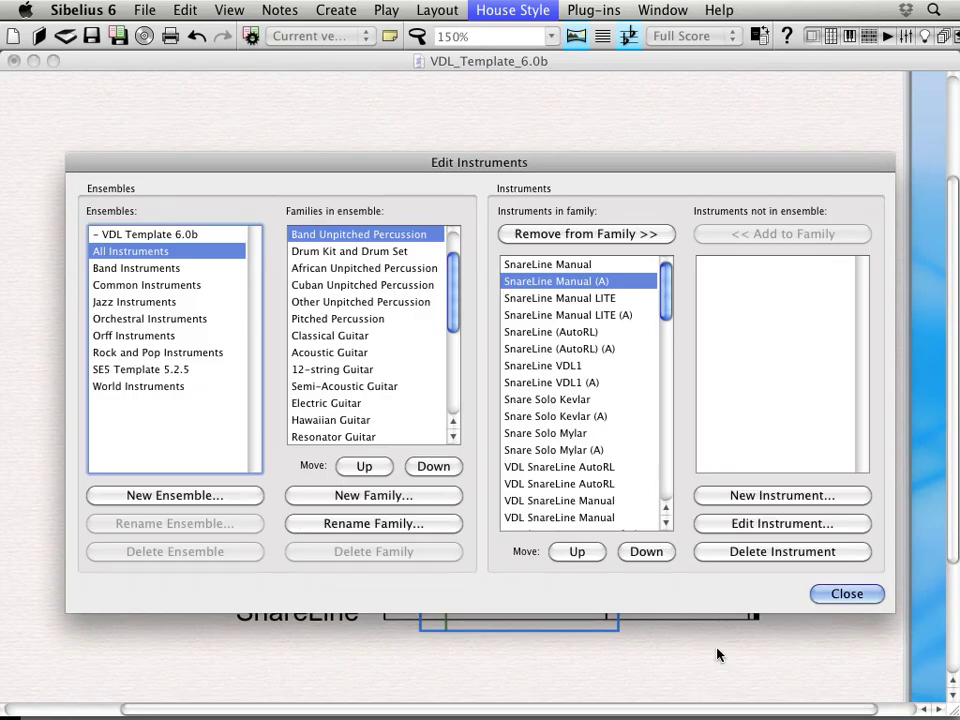
left_click(836, 597)
key("Escape")
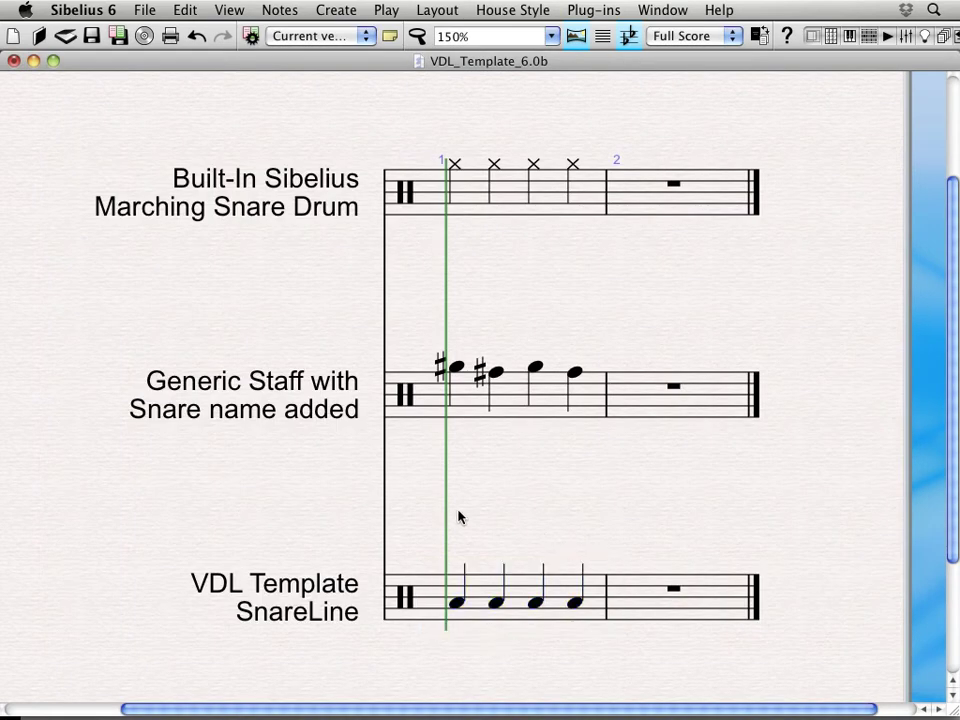